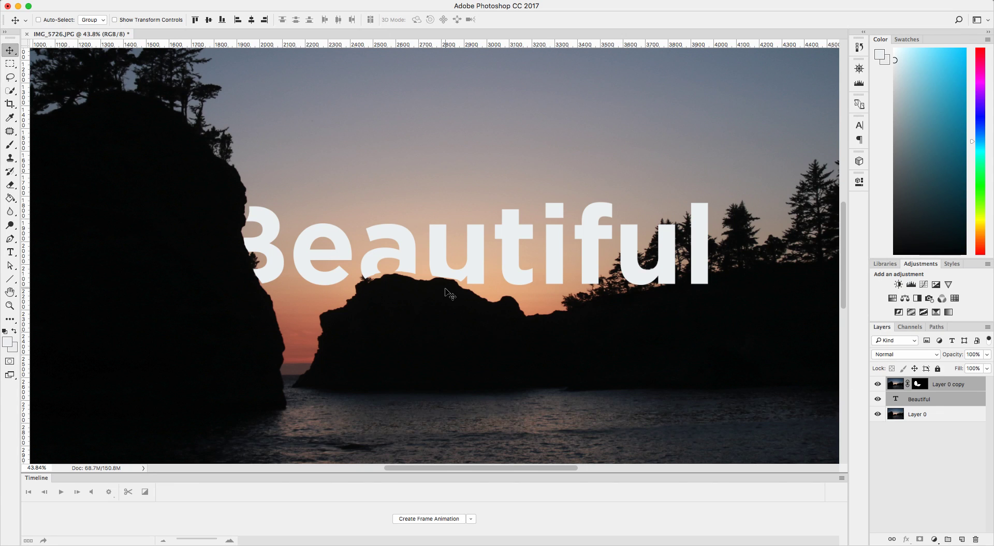
- Delete the Beautiful text and Layer 0 copy layers, leaving only Layer 0 deselected
{"action": "scroll", "coordinate": [424, 282], "scroll_direction": "down", "scroll_amount": 1}
{"action": "scroll", "coordinate": [424, 282], "scroll_direction": "down", "scroll_amount": 6}
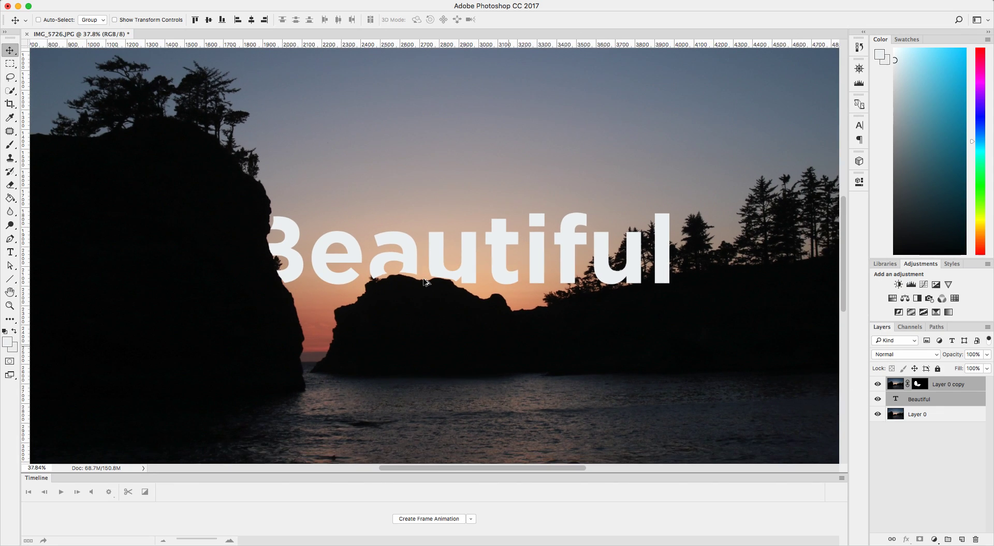
{"action": "scroll", "coordinate": [424, 282], "scroll_direction": "down", "scroll_amount": 4}
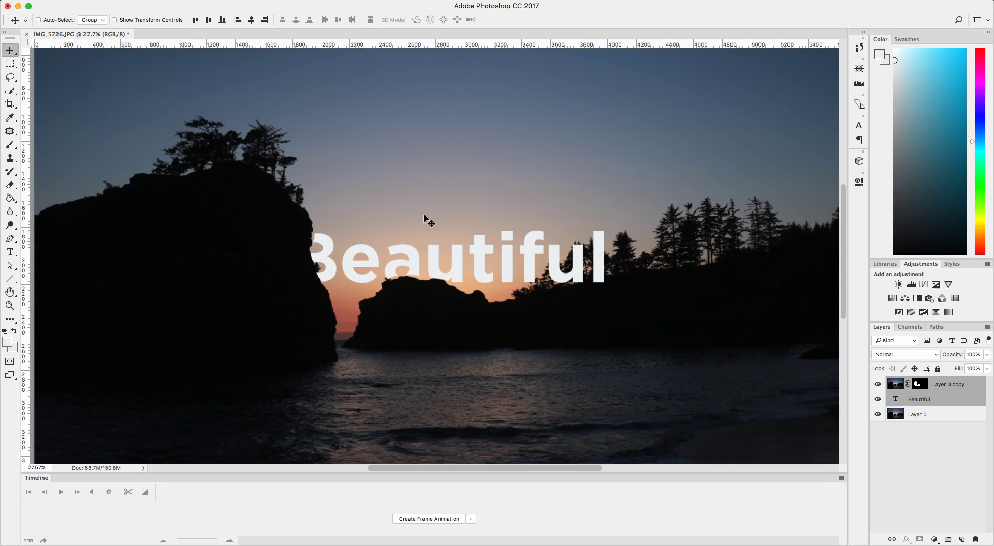
{"action": "left_click", "coordinate": [970, 462]}
{"action": "left_click", "coordinate": [958, 401]}
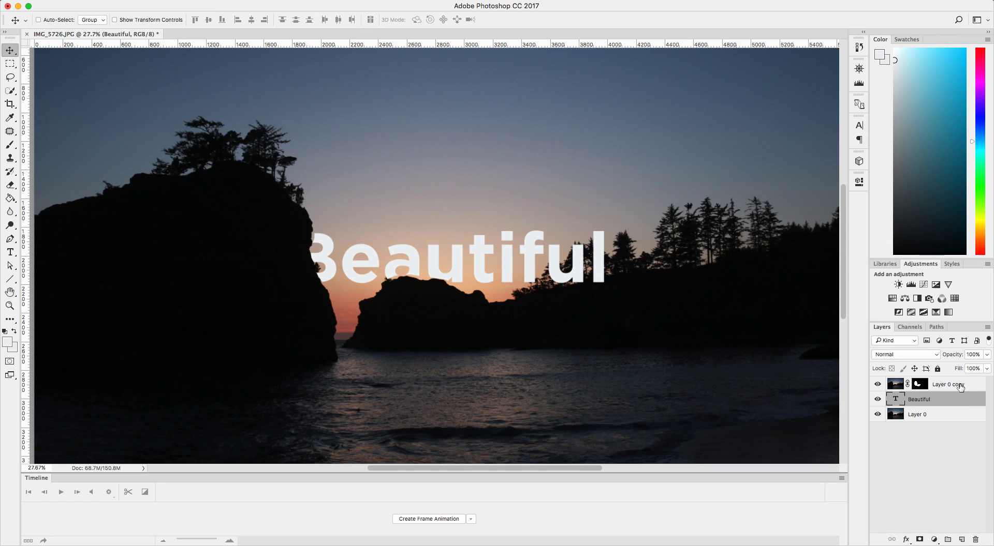
{"action": "left_click", "coordinate": [960, 387], "text": "shift"}
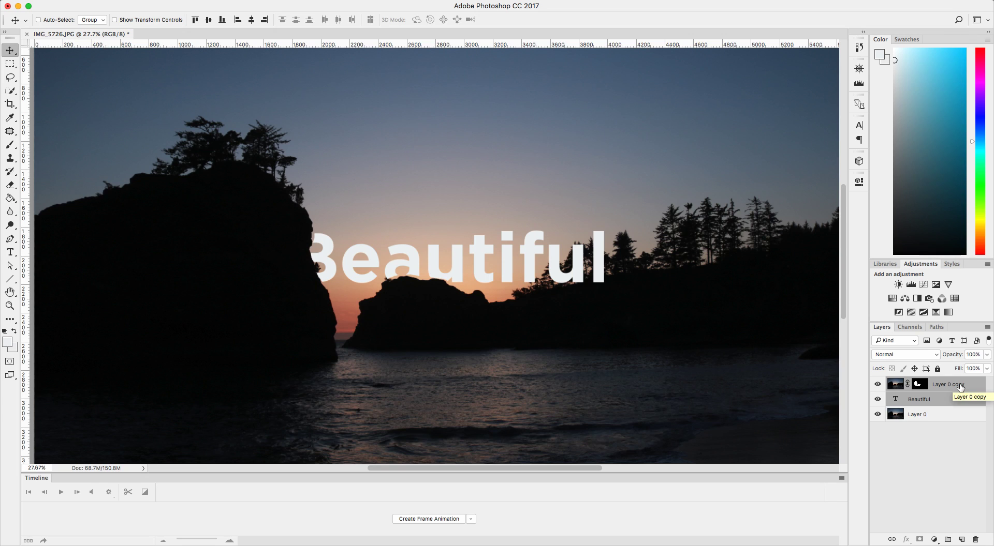
{"action": "key", "text": "Delete"}
{"action": "left_click", "coordinate": [958, 398]}
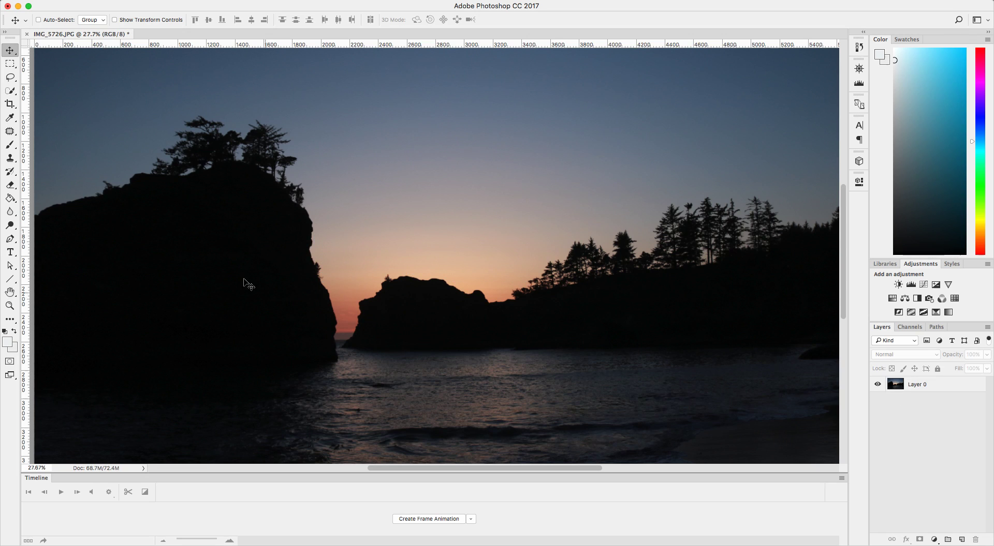
{"action": "left_click", "coordinate": [90, 0]}
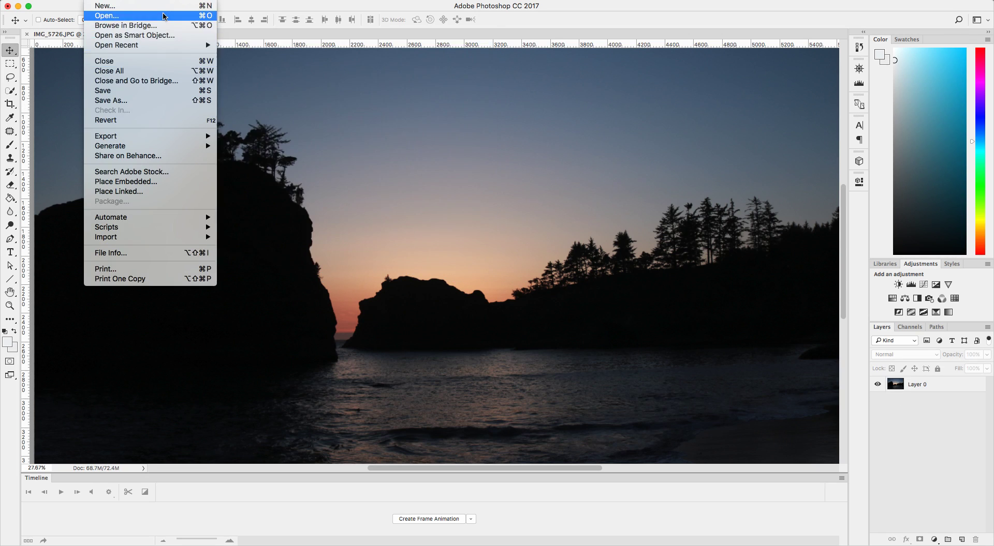
{"action": "left_click", "coordinate": [436, 6]}
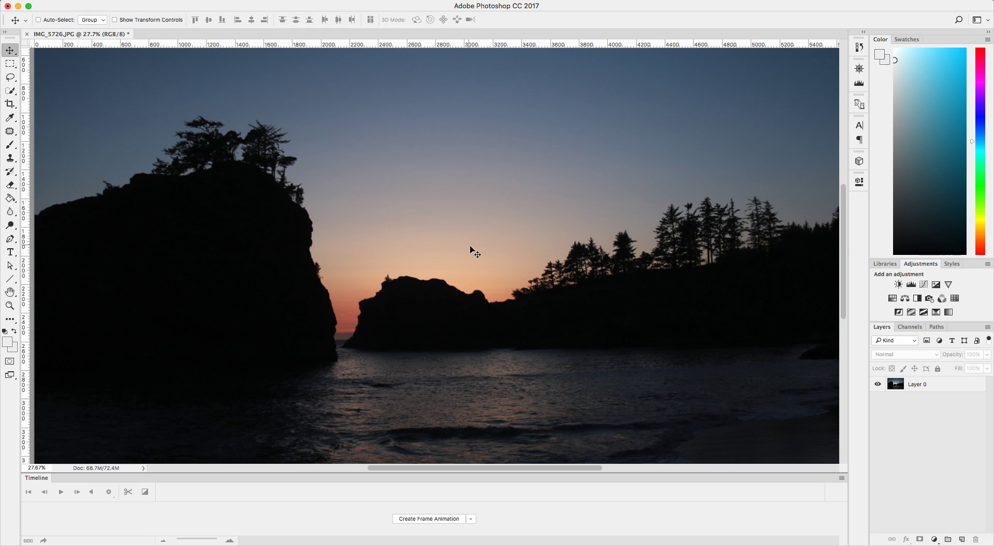
- Select the Horizontal Type Tool from the text tool variants
{"action": "key", "text": "t"}
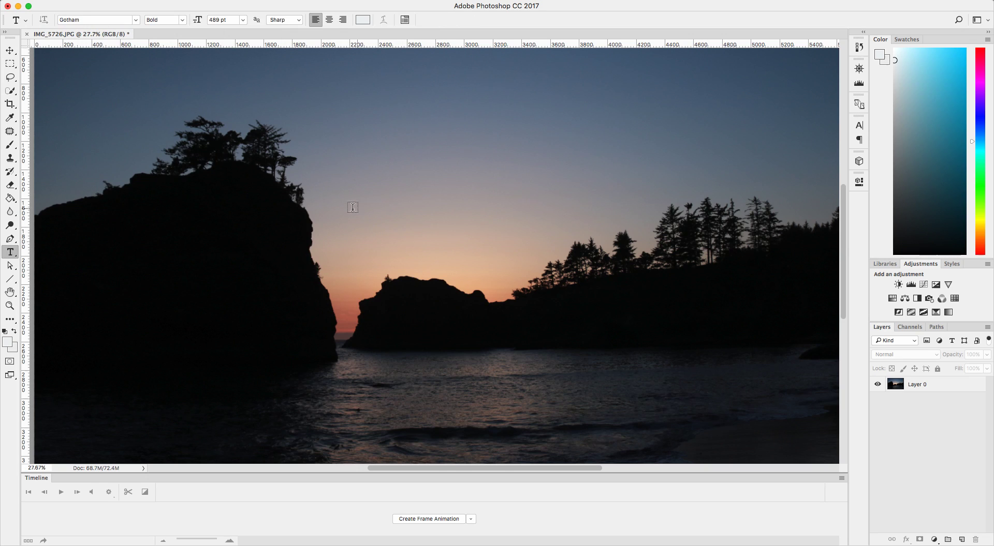
{"action": "left_click", "coordinate": [11, 253]}
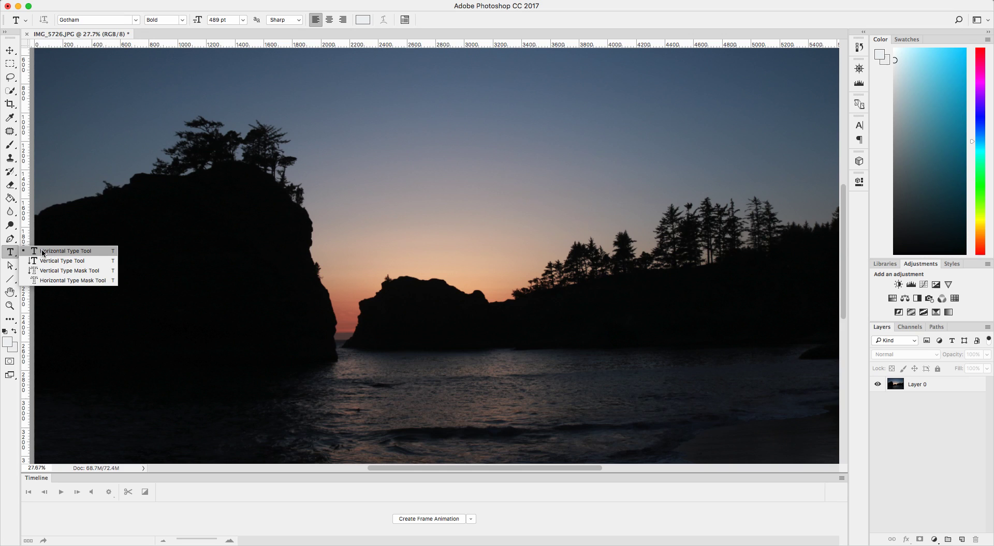
{"action": "left_click", "coordinate": [49, 252]}
{"action": "left_click", "coordinate": [10, 254]}
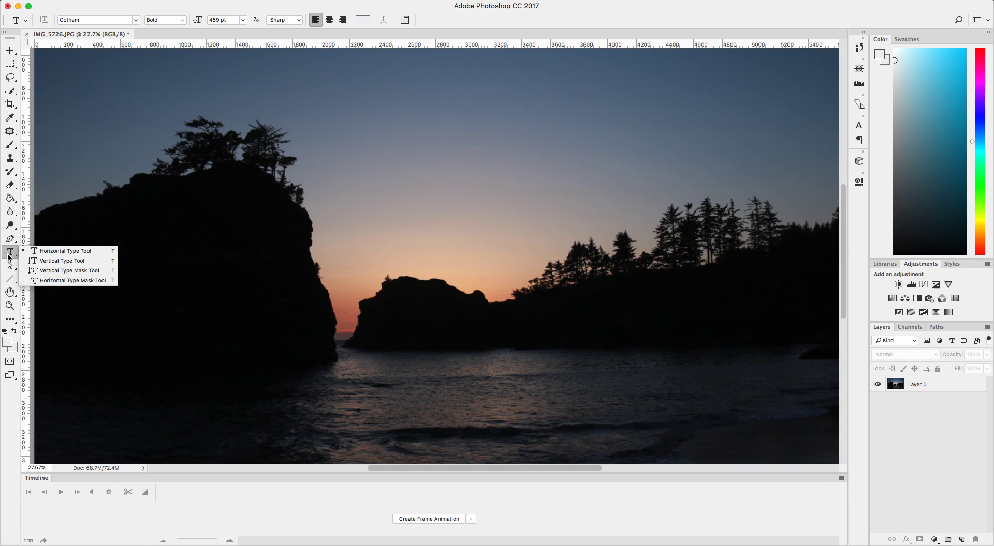
{"action": "left_click", "coordinate": [39, 250]}
- Type 'Beautiful' in the upper sky, fixing the typo, and commit the text
{"action": "left_click", "coordinate": [357, 155]}
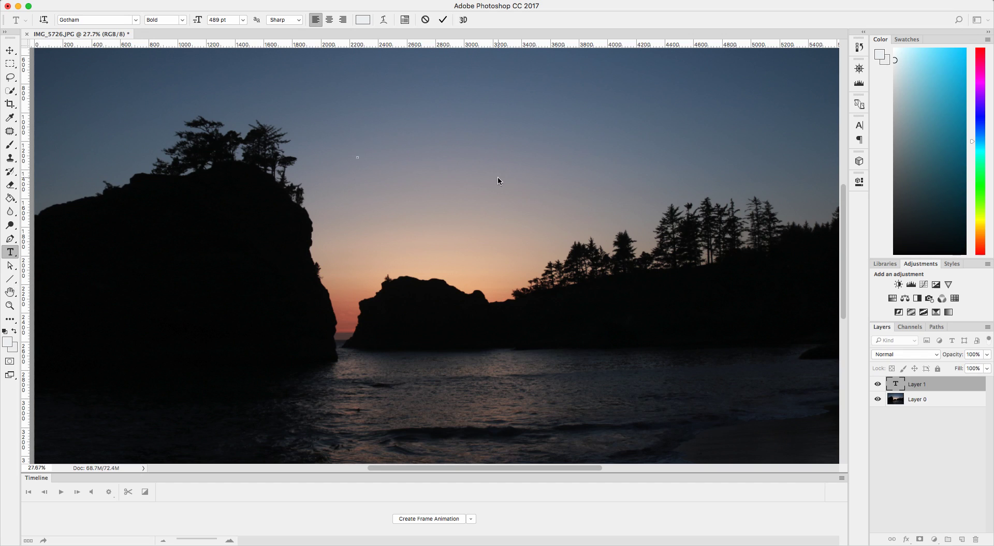
{"action": "type", "text": "Beautiuf"}
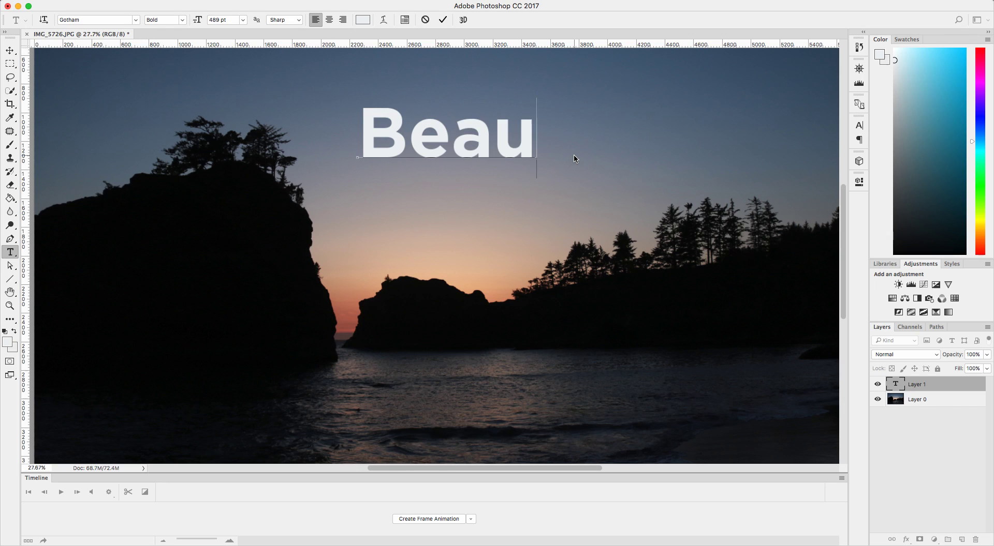
{"action": "key", "text": "BackSpace"}
{"action": "key", "text": "BackSpace"}
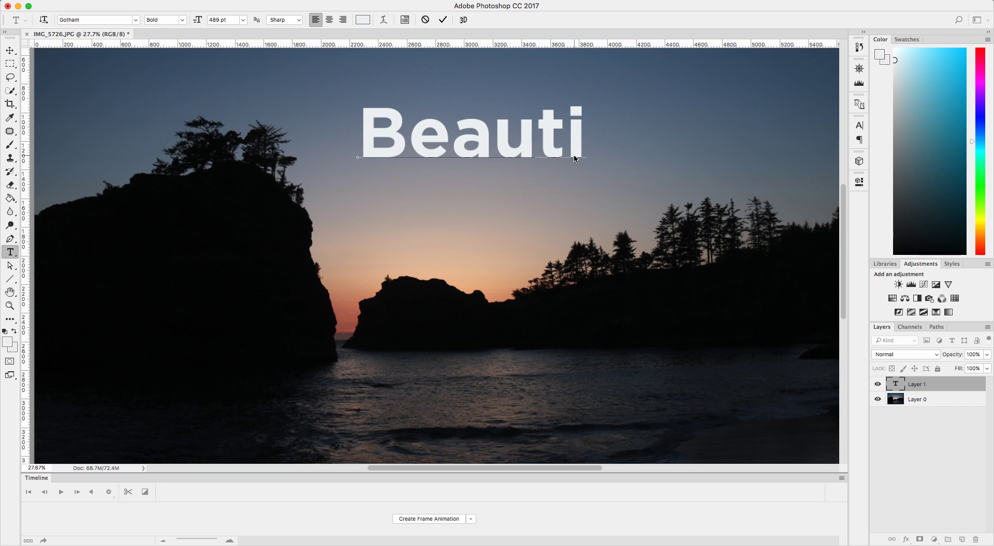
{"action": "type", "text": "ful"}
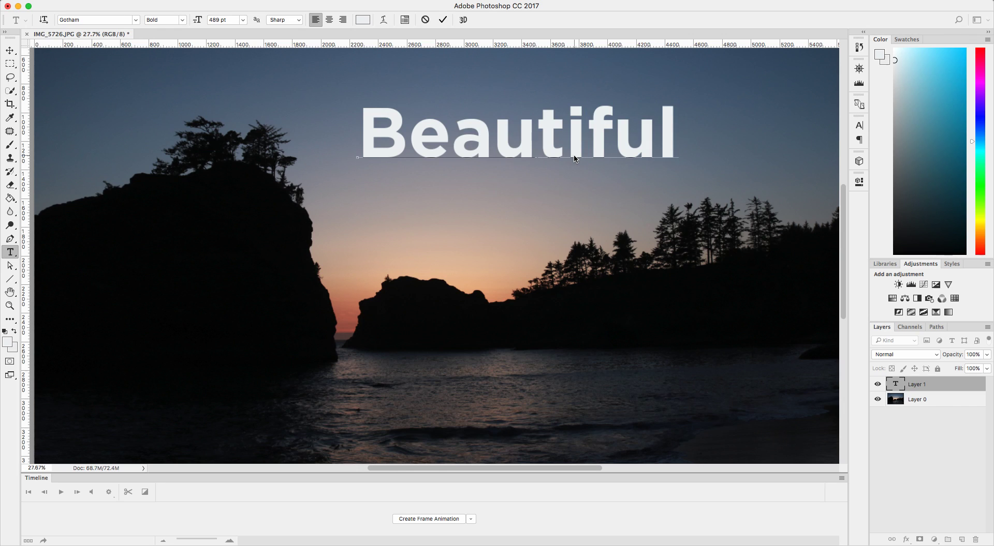
{"action": "left_click", "coordinate": [10, 50]}
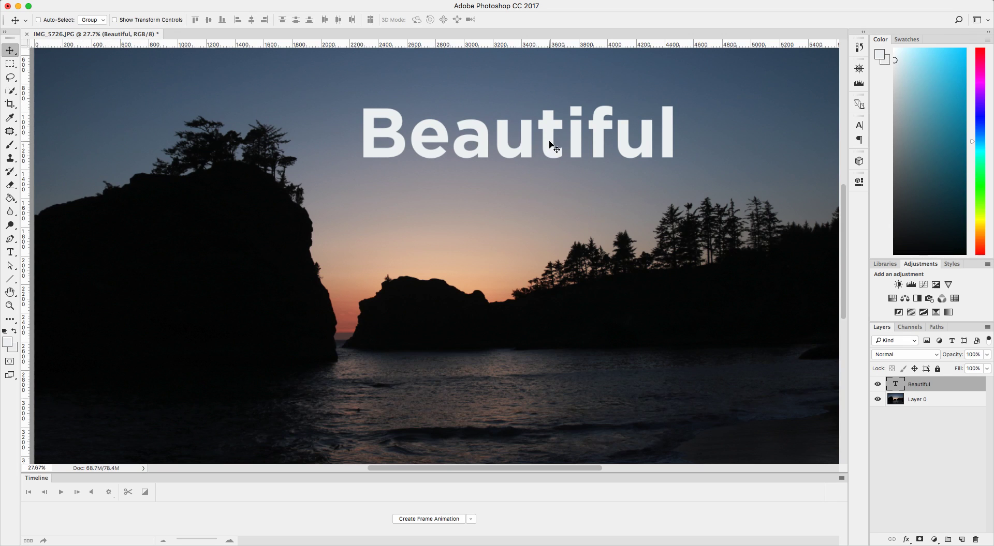
- Drag Beautiful down over the rocks, then duplicate Layer 0 and stack the copy above the text
{"action": "left_click_drag", "start_coordinate": [539, 148], "coordinate": [429, 279]}
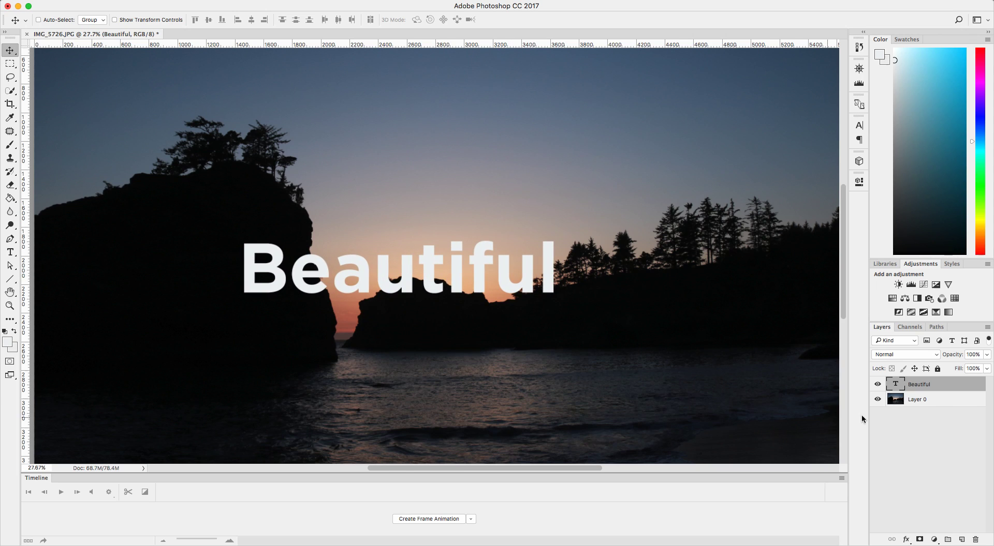
{"action": "left_click", "coordinate": [953, 405]}
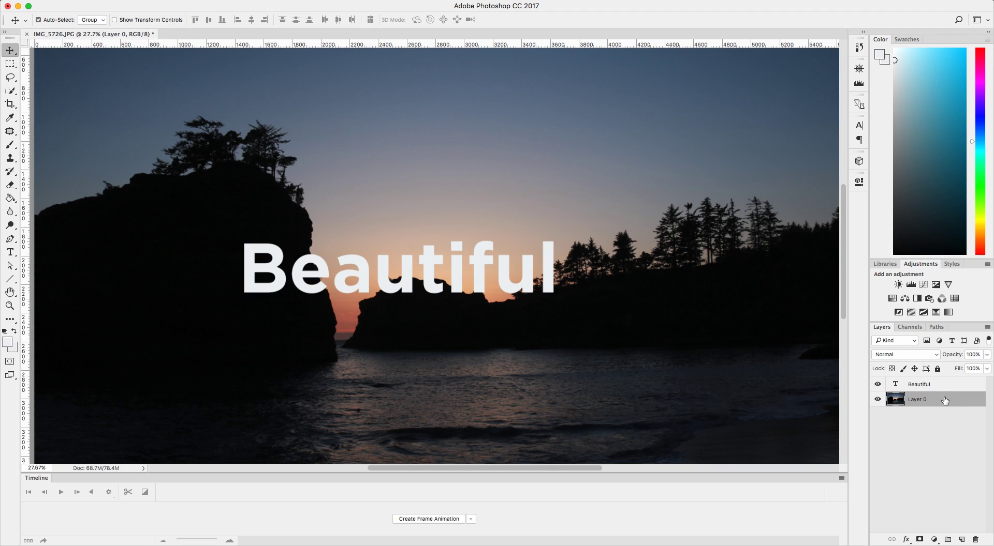
{"action": "left_click_drag", "start_coordinate": [944, 402], "coordinate": [962, 541]}
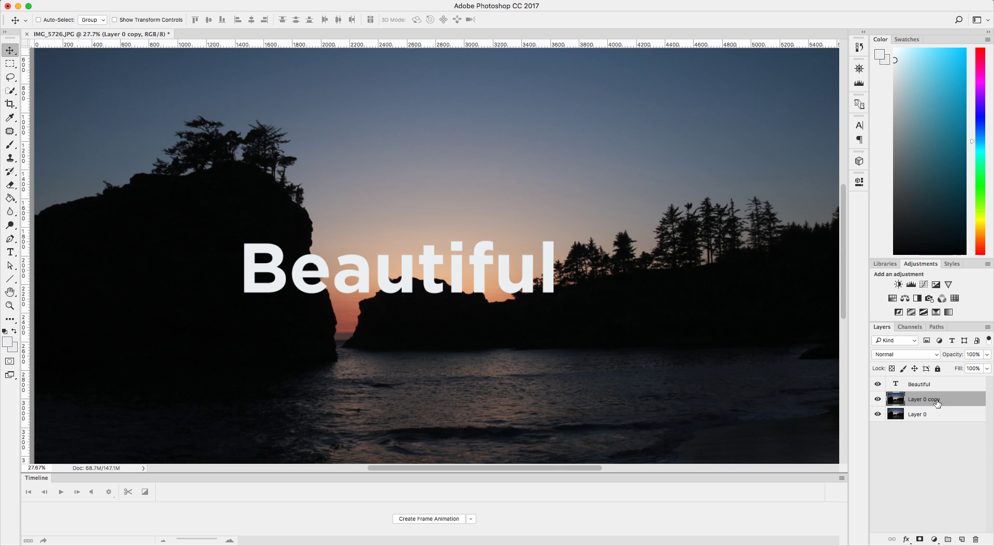
{"action": "left_click_drag", "start_coordinate": [955, 404], "coordinate": [951, 384]}
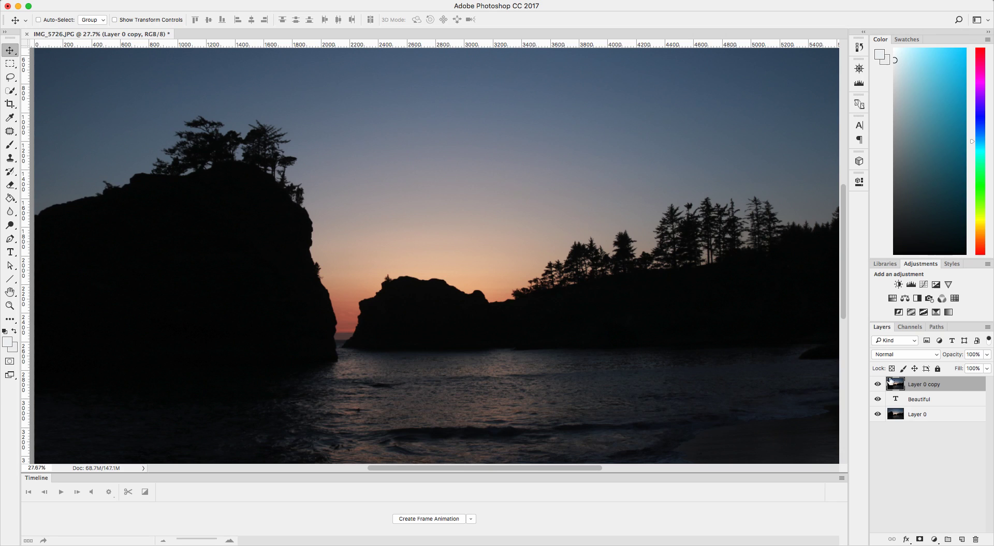
- Switch to the plain freehand Lasso tool
{"action": "left_click", "coordinate": [10, 77]}
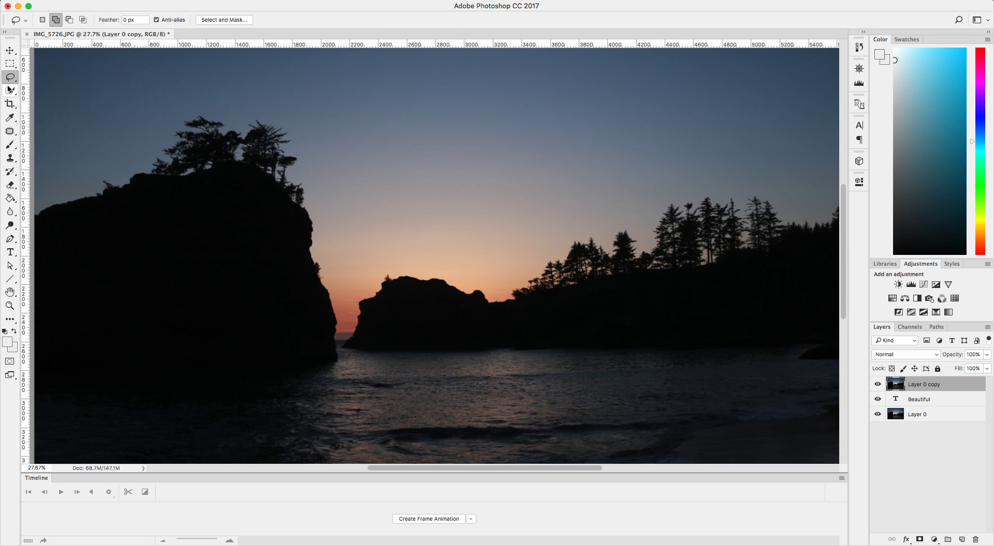
{"action": "left_click", "coordinate": [10, 77]}
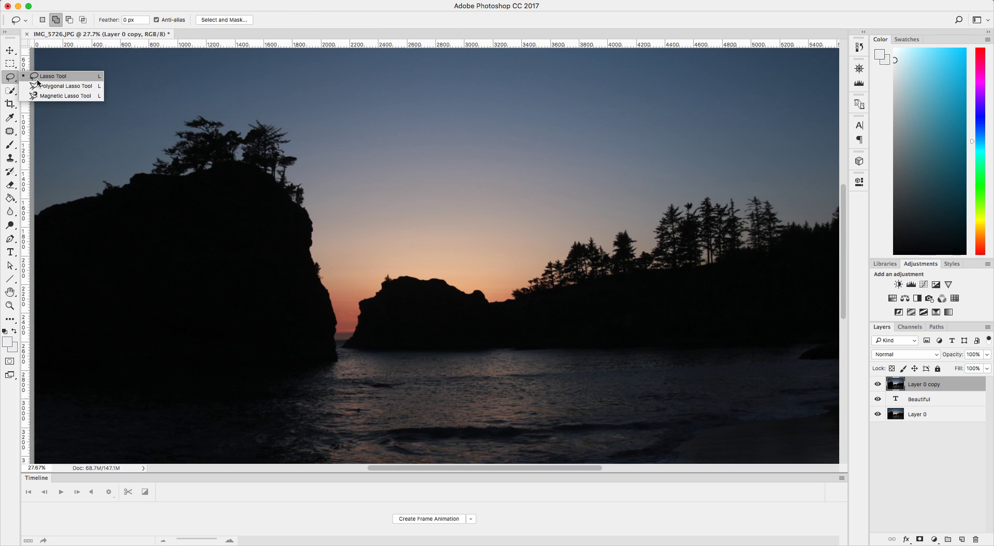
{"action": "left_click", "coordinate": [76, 79]}
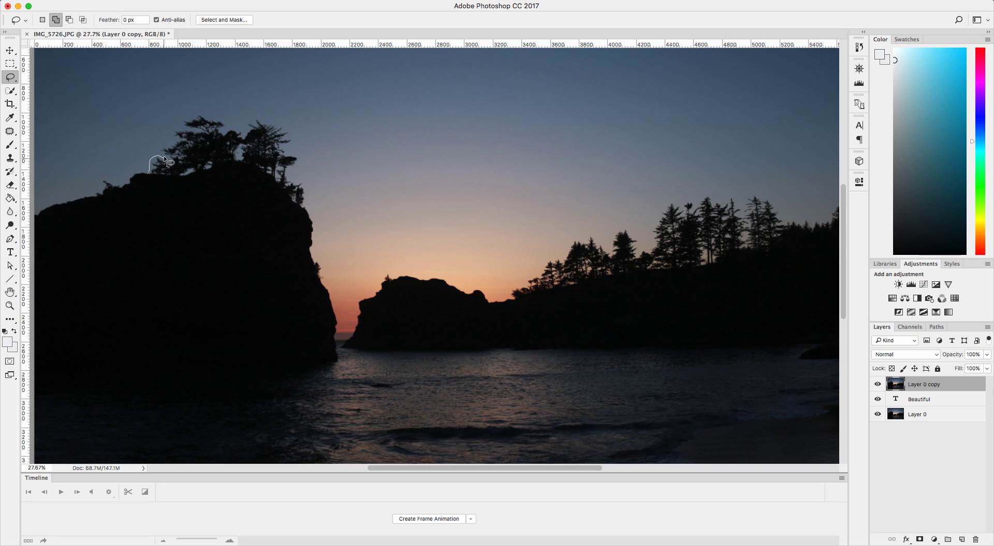
- Trace the treetops, cliff's right edge and middle rock in Add to selection mode
{"action": "mouse_move", "coordinate": [171, 147]}
{"action": "left_mouse_down"}
{"action": "mouse_move", "coordinate": [207, 118]}
{"action": "mouse_move", "coordinate": [231, 132]}
{"action": "mouse_move", "coordinate": [246, 134]}
{"action": "mouse_move", "coordinate": [253, 120]}
{"action": "mouse_move", "coordinate": [285, 131]}
{"action": "left_mouse_up"}
{"action": "mouse_move", "coordinate": [286, 148]}
{"action": "left_mouse_down"}
{"action": "mouse_move", "coordinate": [287, 174]}
{"action": "mouse_move", "coordinate": [304, 185]}
{"action": "mouse_move", "coordinate": [323, 272]}
{"action": "left_mouse_up"}
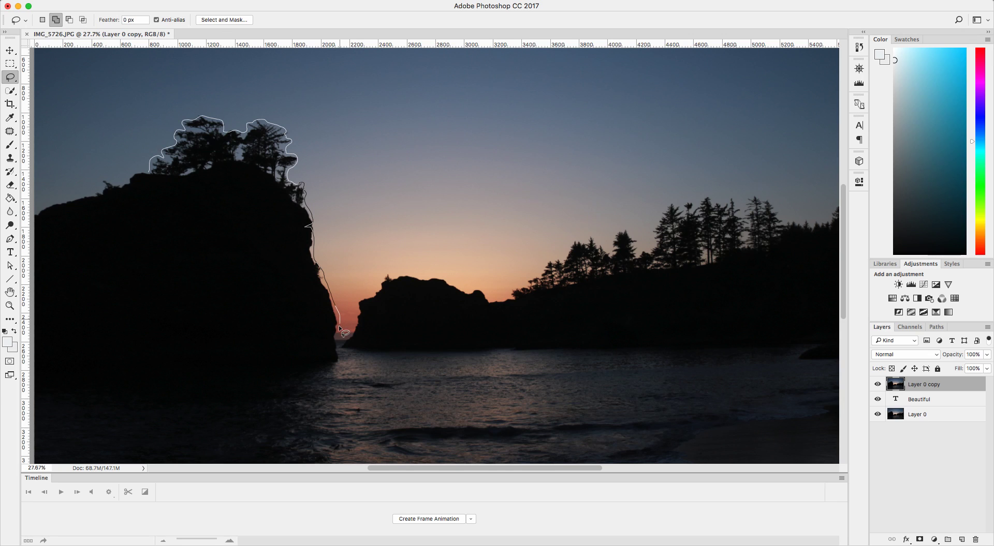
{"action": "mouse_move", "coordinate": [337, 339]}
{"action": "left_mouse_down"}
{"action": "mouse_move", "coordinate": [346, 342]}
{"action": "mouse_move", "coordinate": [358, 307]}
{"action": "mouse_move", "coordinate": [387, 278]}
{"action": "mouse_move", "coordinate": [439, 278]}
{"action": "mouse_move", "coordinate": [478, 293]}
{"action": "mouse_move", "coordinate": [464, 331]}
{"action": "mouse_move", "coordinate": [322, 380]}
{"action": "mouse_move", "coordinate": [195, 278]}
{"action": "mouse_move", "coordinate": [151, 174]}
{"action": "left_mouse_up"}
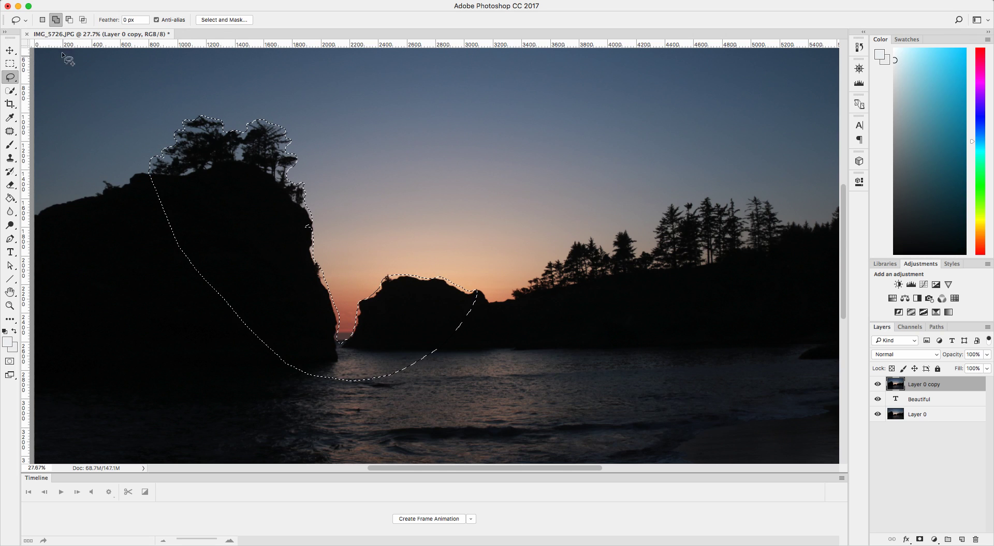
{"action": "left_click", "coordinate": [42, 20]}
{"action": "left_click", "coordinate": [55, 20]}
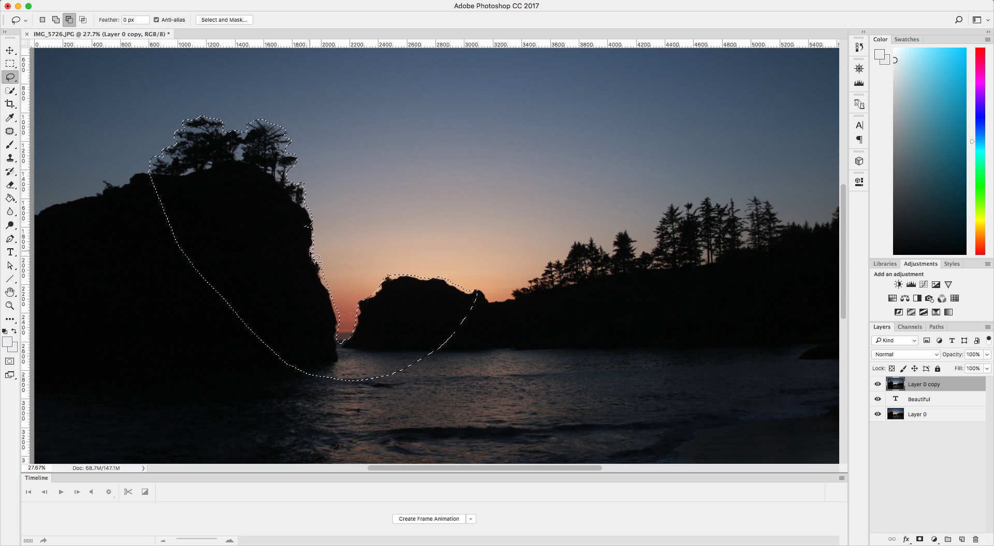
{"action": "scroll", "coordinate": [314, 255], "scroll_direction": "up", "scroll_amount": 4}
- Zoom in on the cliff edge and bring up the Select > Modify submenu
{"action": "scroll", "coordinate": [313, 259], "scroll_direction": "up", "scroll_amount": 12}
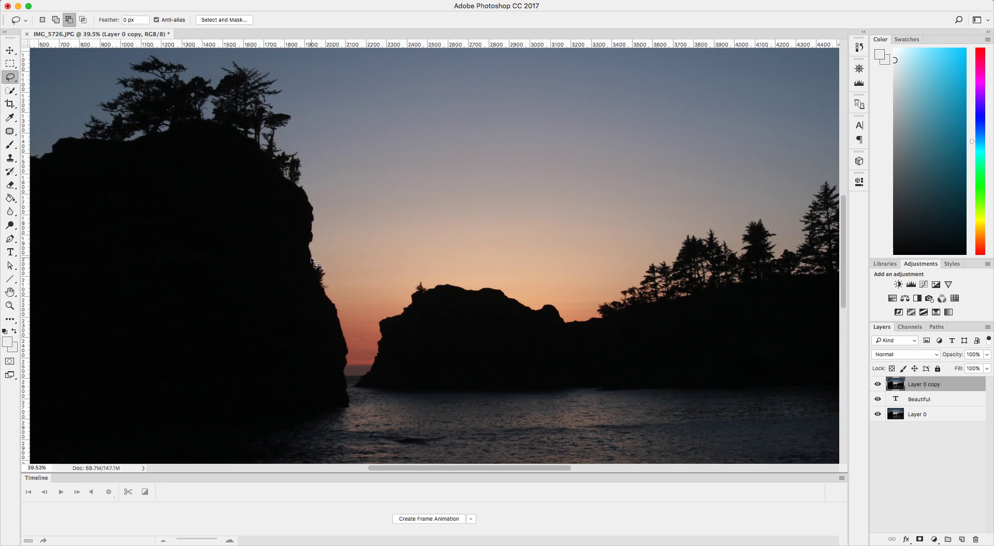
{"action": "scroll", "coordinate": [319, 250], "scroll_direction": "up", "scroll_amount": 3}
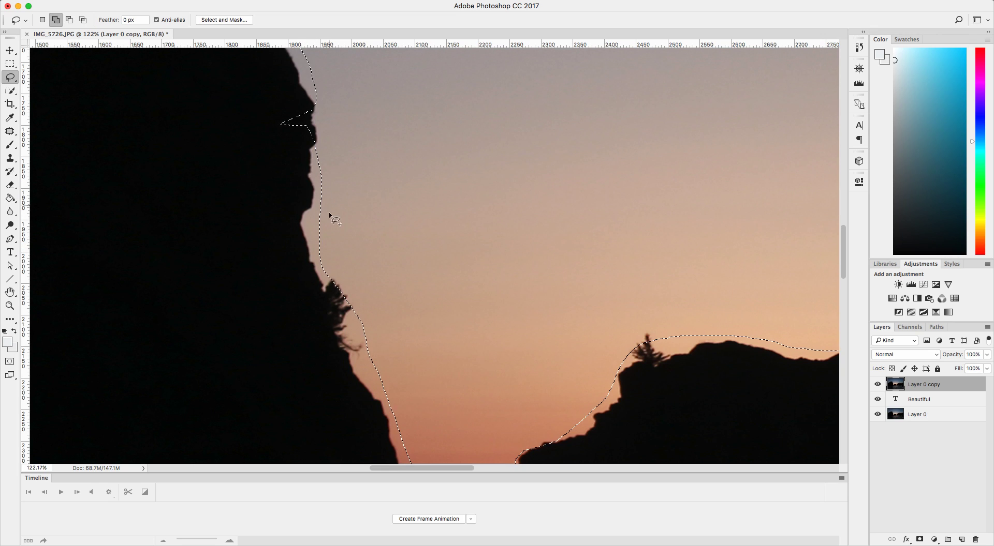
{"action": "left_click", "coordinate": [233, 1]}
{"action": "mouse_move", "coordinate": [286, 135]}
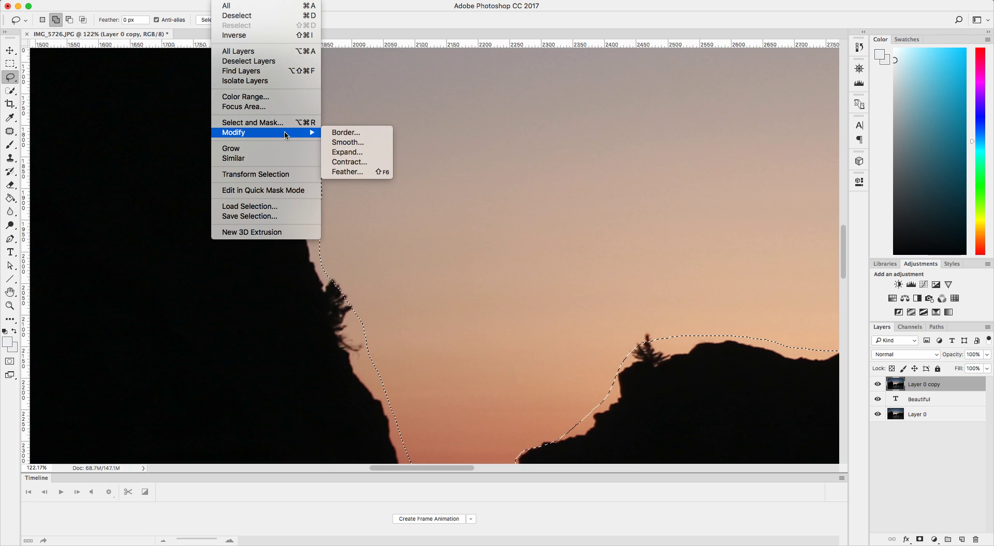
- Contract the rock selection by 18 pixels with Select > Modify > Contract
{"action": "left_click", "coordinate": [377, 163]}
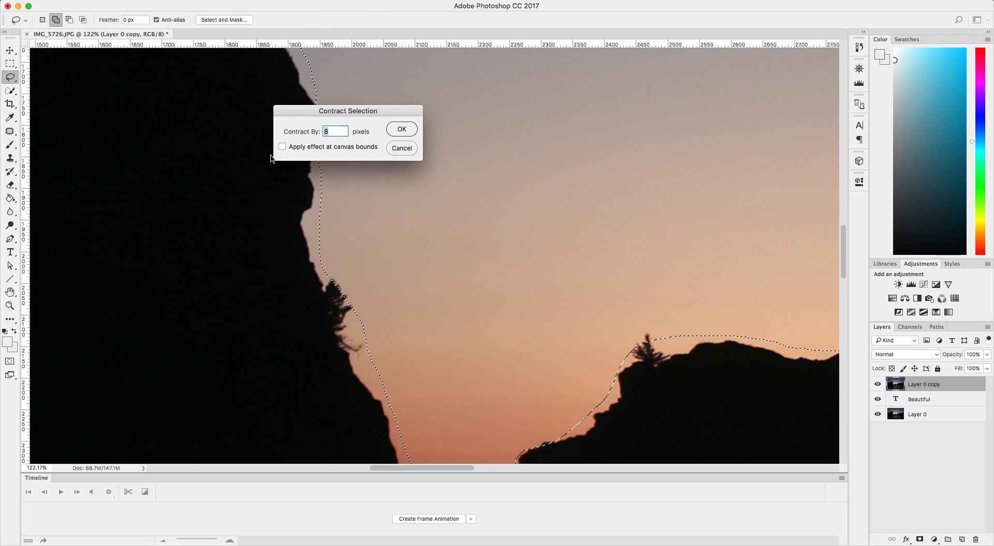
{"action": "left_click_drag", "start_coordinate": [312, 133], "coordinate": [431, 103]}
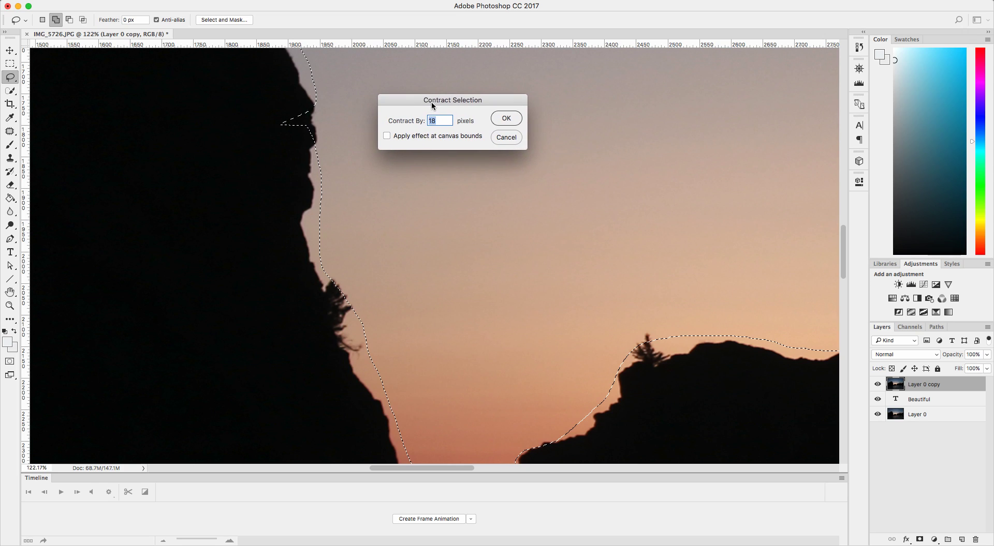
{"action": "left_click", "coordinate": [506, 119]}
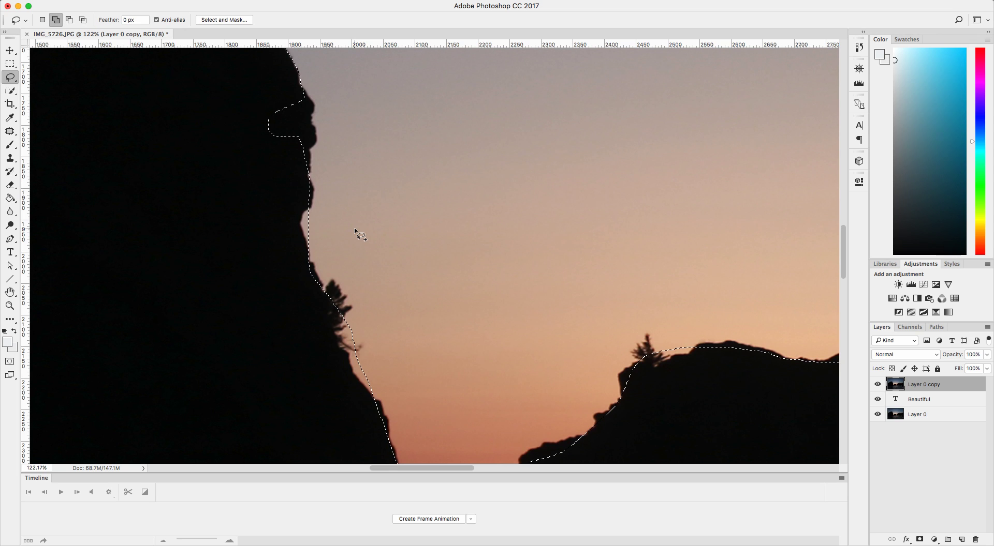
{"action": "scroll", "coordinate": [354, 228], "scroll_direction": "down", "scroll_amount": 5}
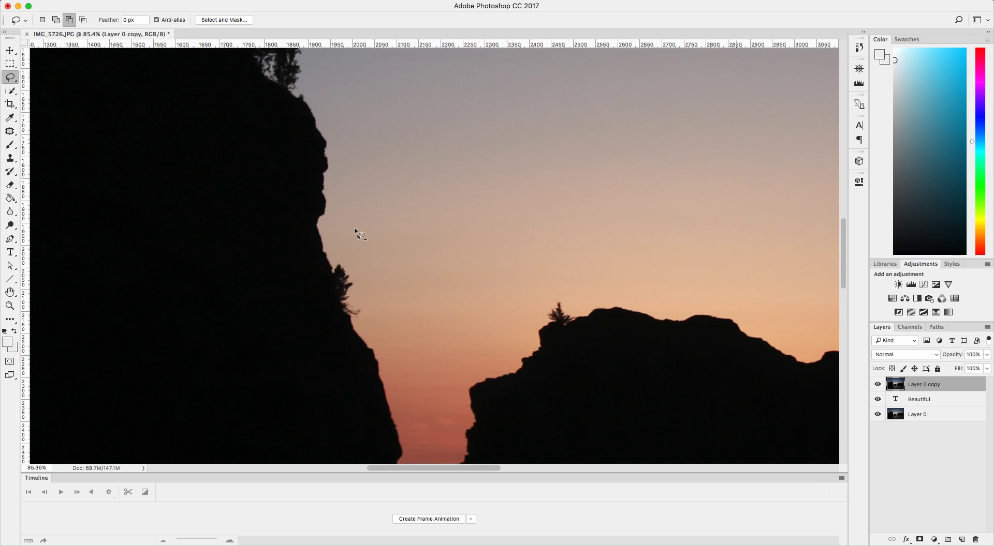
{"action": "scroll", "coordinate": [354, 227], "scroll_direction": "down", "scroll_amount": 4}
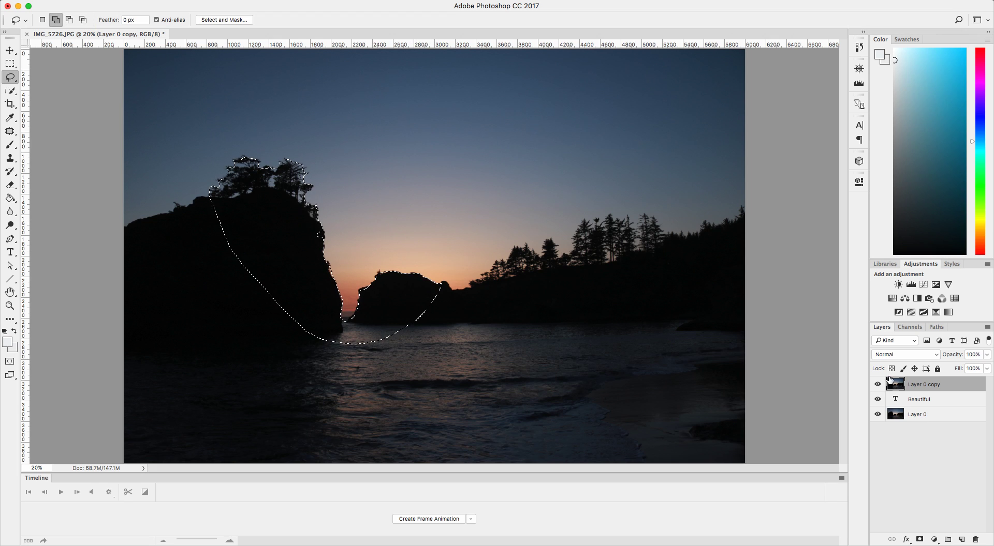
- Undo a first mask attempt, then apply Layer > Layer Mask > Reveal Selection to Layer 0 copy
{"action": "left_click", "coordinate": [920, 540]}
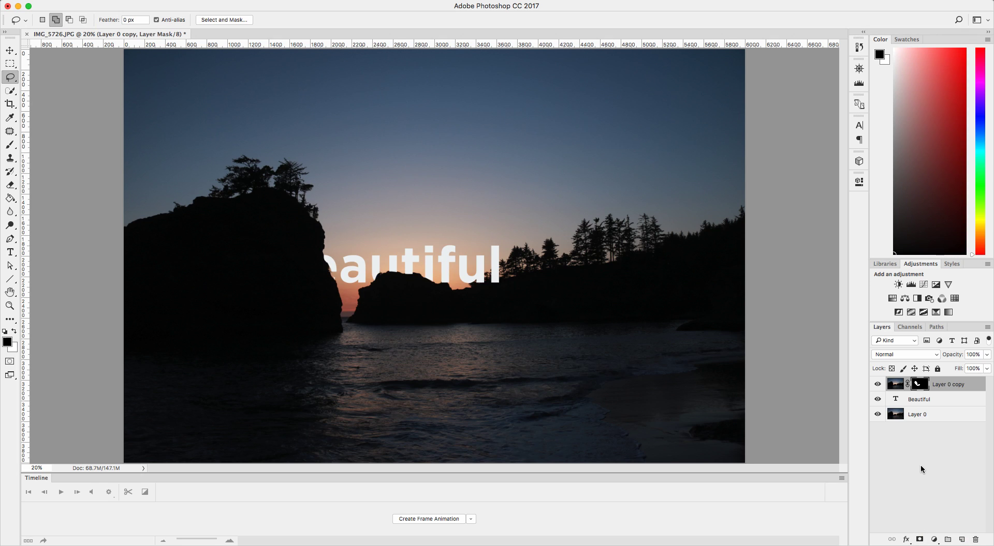
{"action": "key", "text": "super+z"}
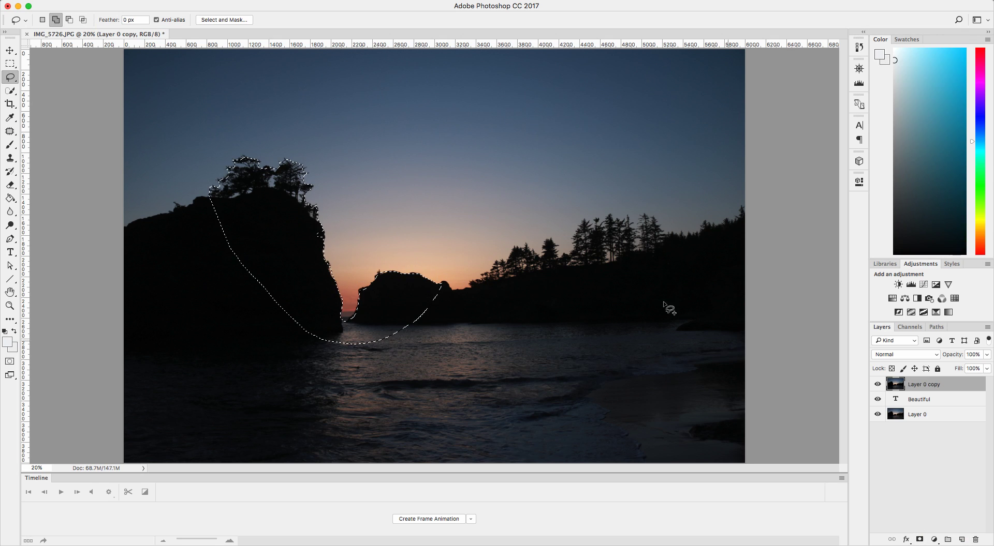
{"action": "left_click", "coordinate": [173, 2]}
{"action": "mouse_move", "coordinate": [236, 100]}
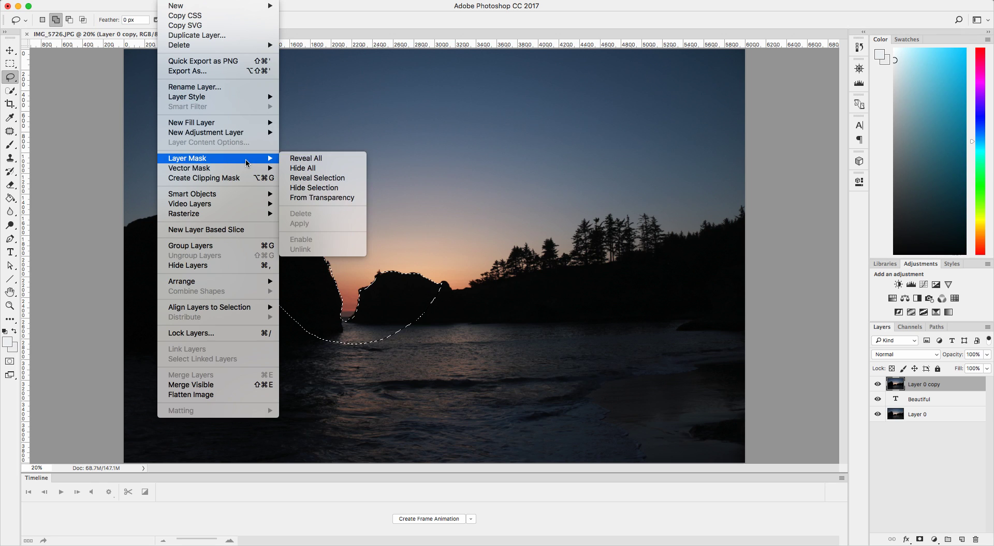
{"action": "left_click", "coordinate": [328, 179]}
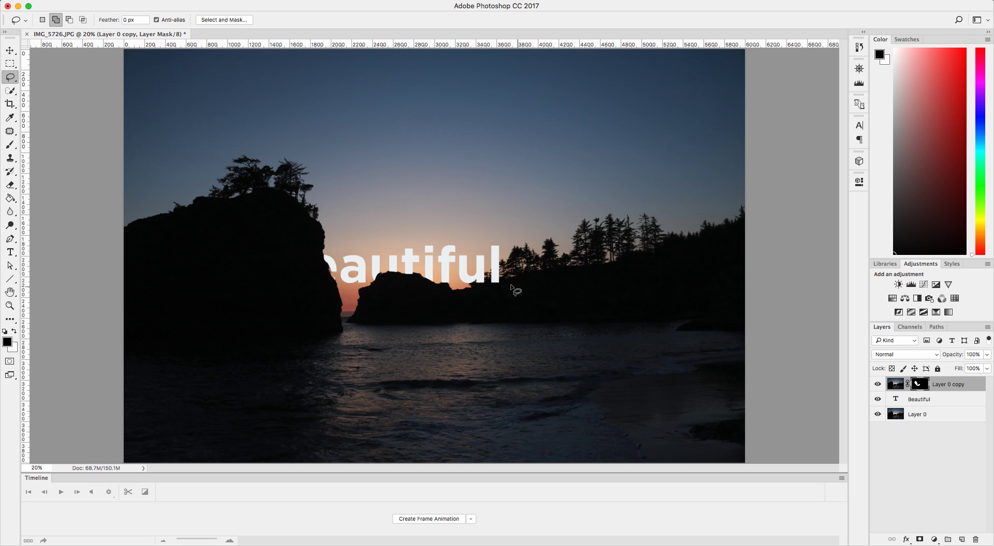
{"action": "scroll", "coordinate": [419, 279], "scroll_direction": "up", "scroll_amount": 1}
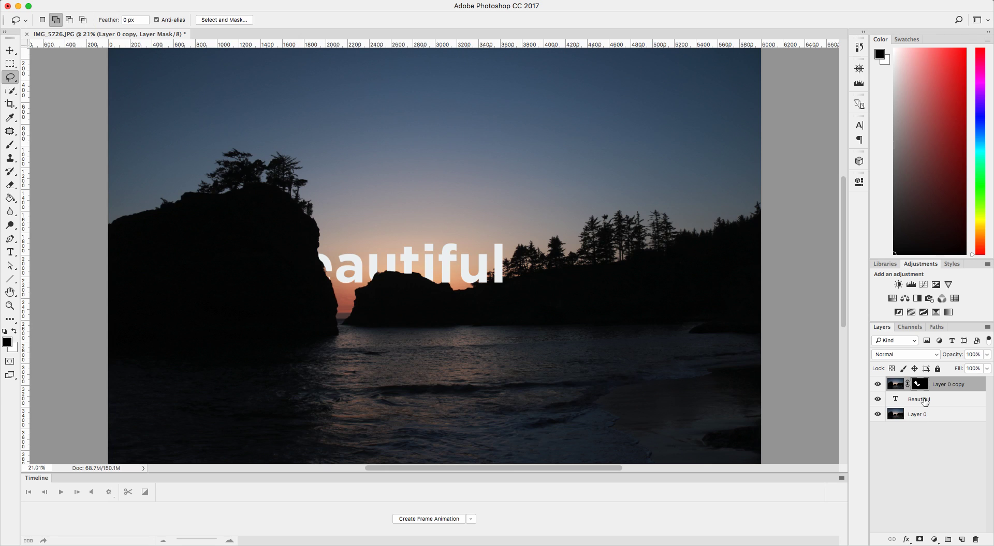
- Select the Beautiful layer and drag it right with the Move tool (V)
{"action": "left_click", "coordinate": [924, 402]}
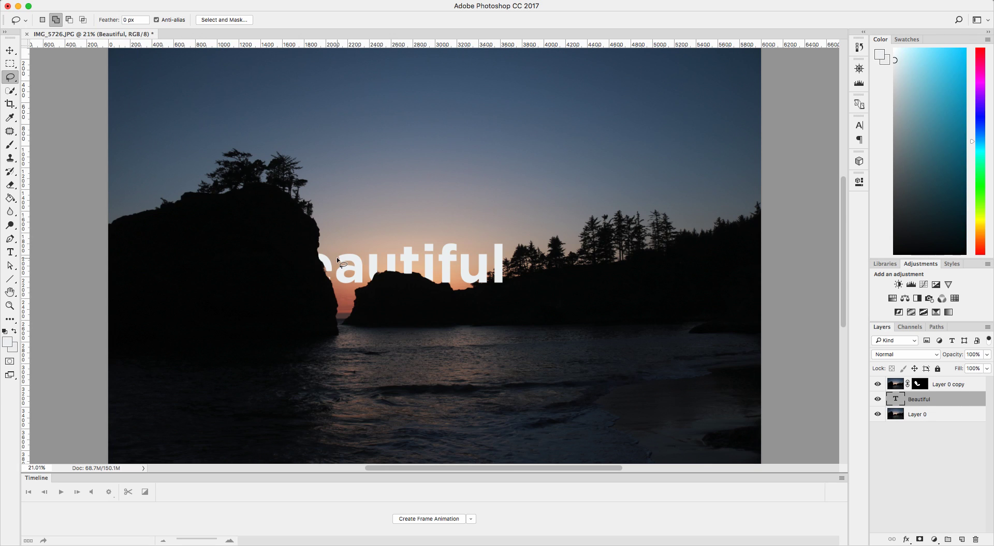
{"action": "key", "text": "v"}
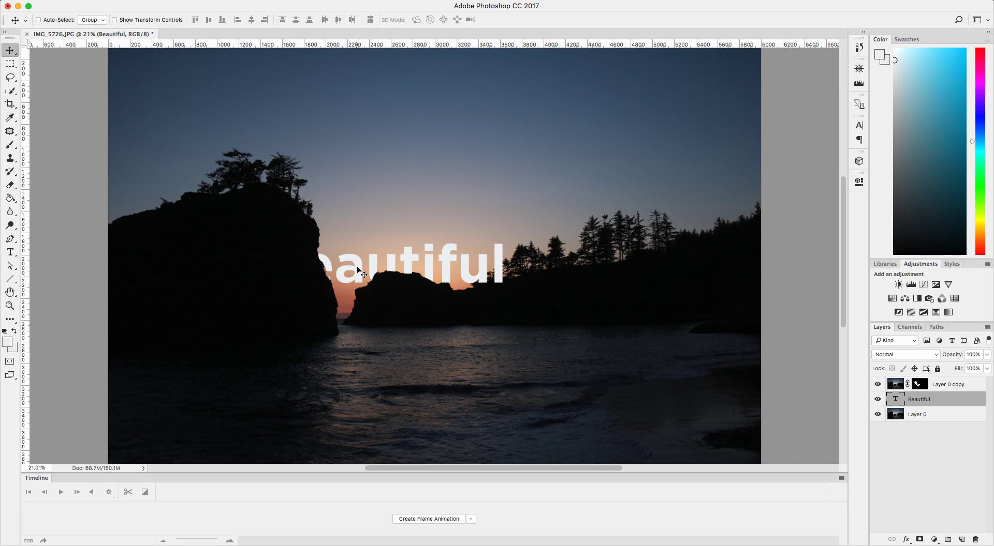
{"action": "left_click_drag", "start_coordinate": [358, 270], "coordinate": [401, 268]}
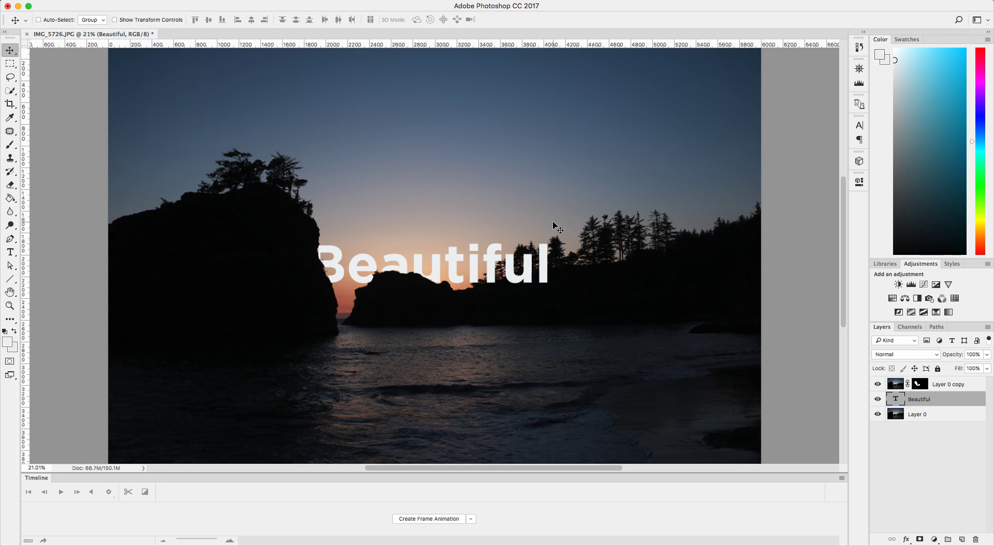